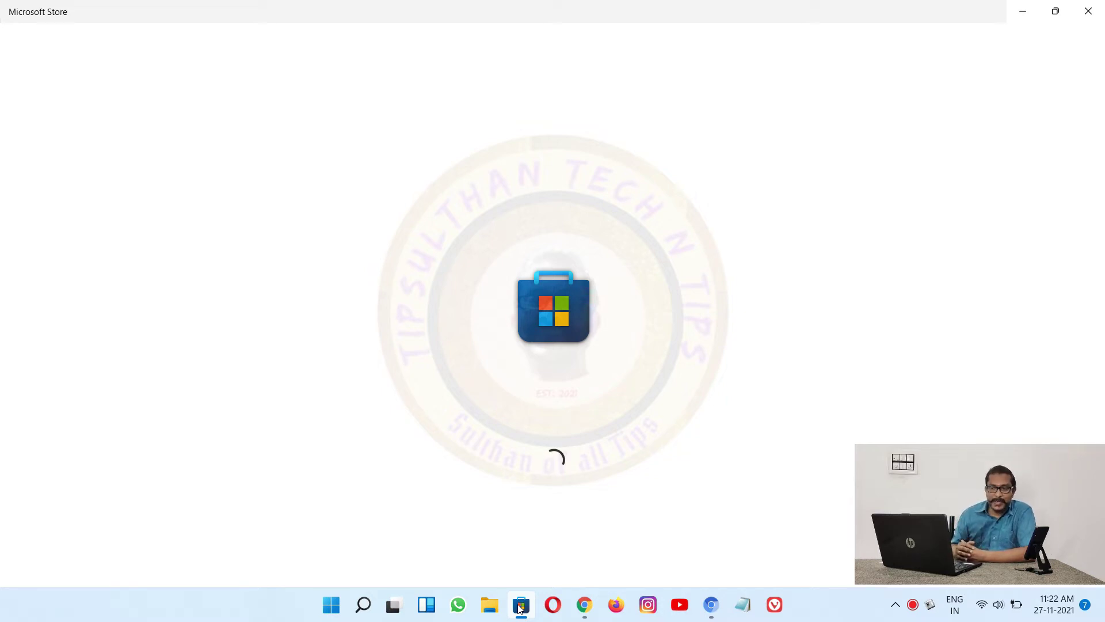
Step: Search the Microsoft Store for "rounded tb" and install the RoundedTB app from its store page
type("rounded tb")
left_click(754, 18)
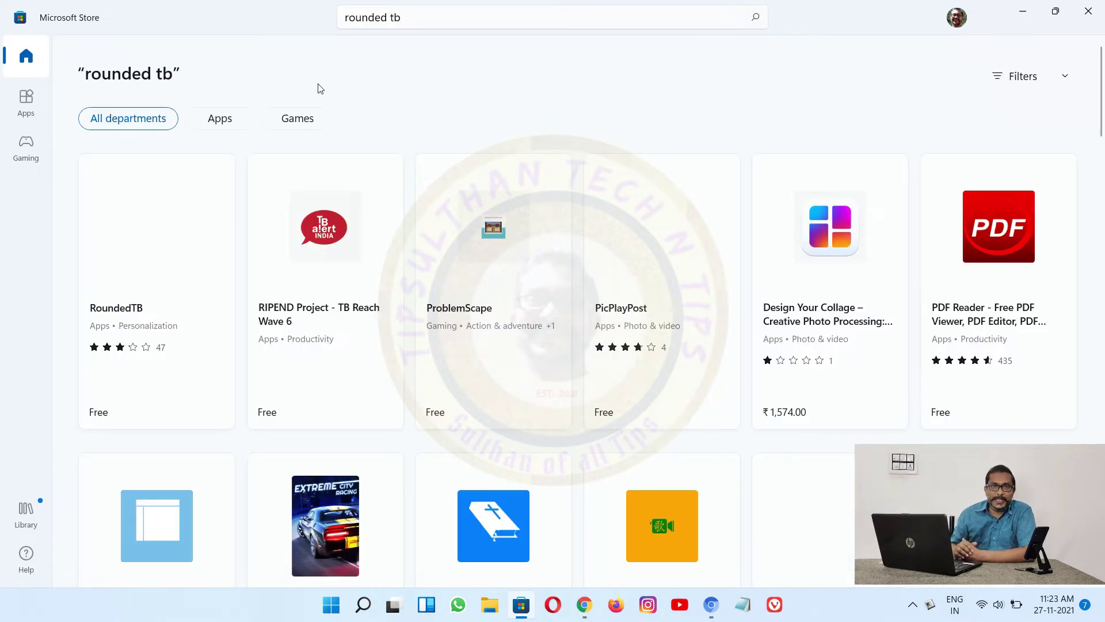
left_click(156, 230)
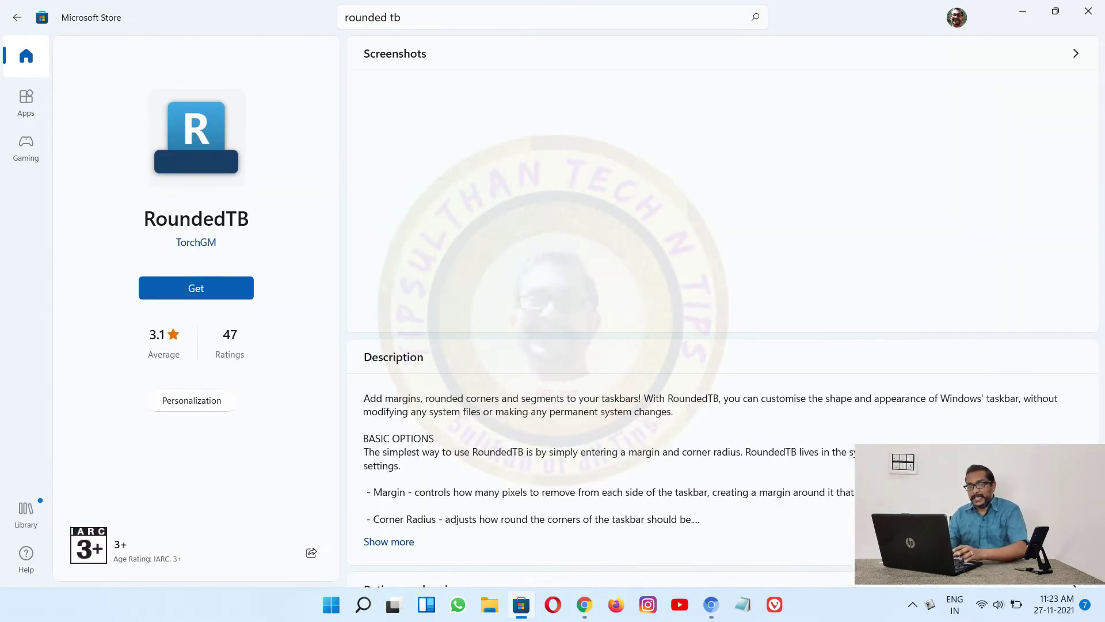
left_click(202, 289)
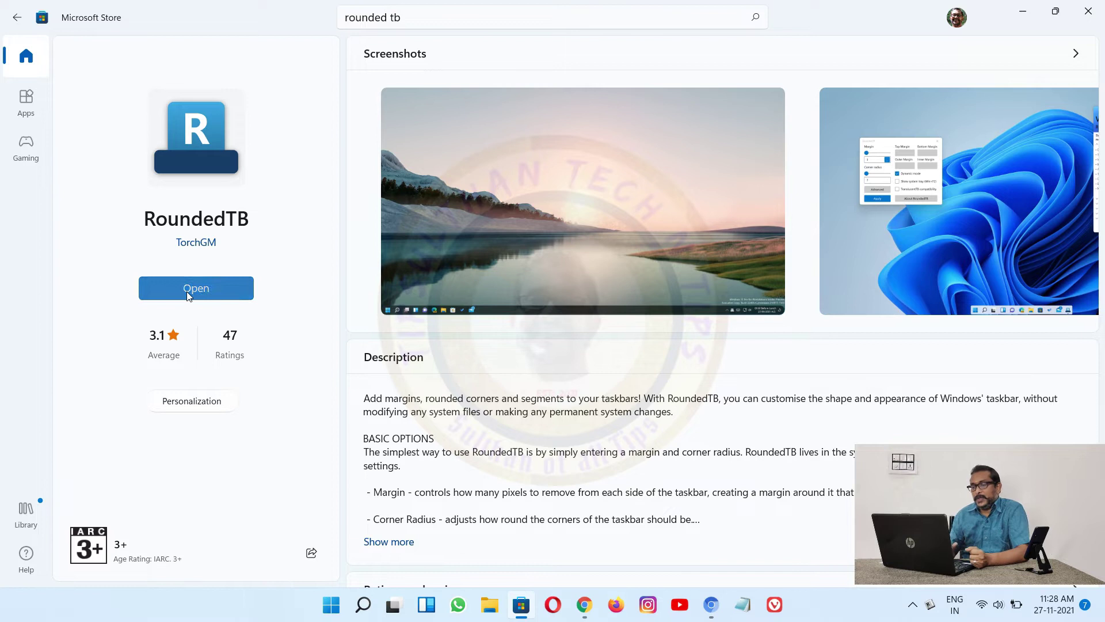
Step: Dismiss the RoundedTB welcome message and set the taskbar margin to 8 and the corner radius to 27
left_click(1020, 11)
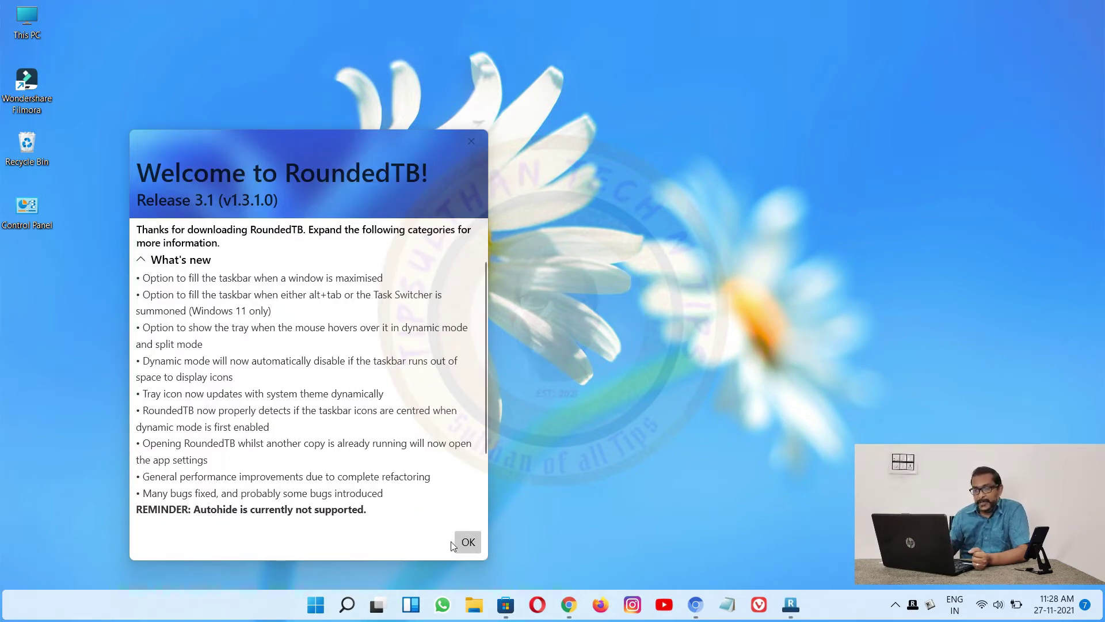
left_click(470, 548)
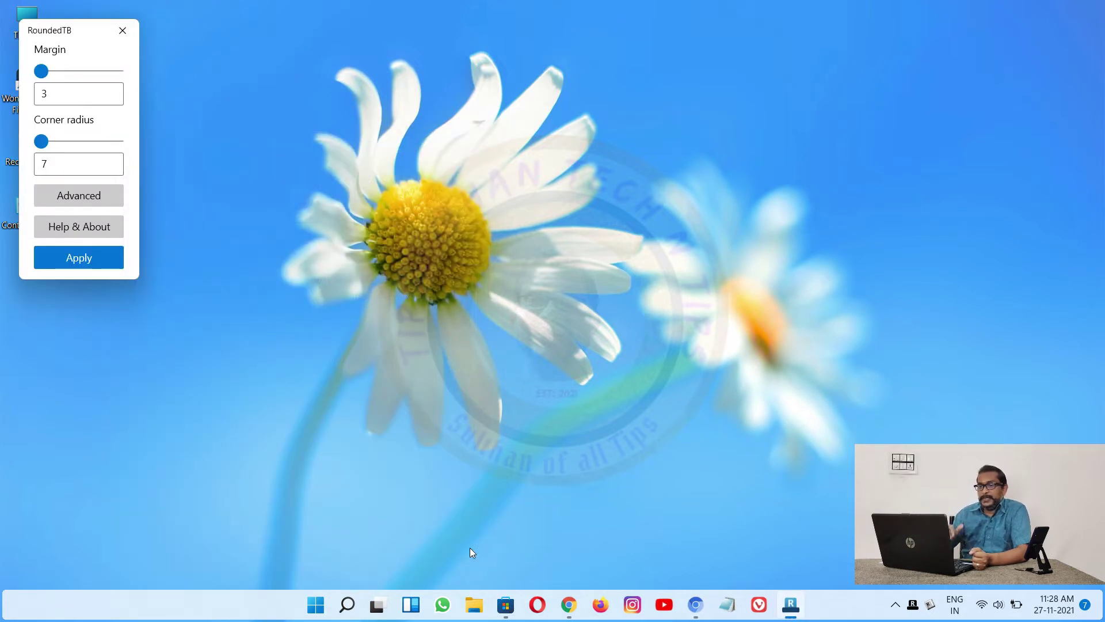
left_click_drag(87, 33, 498, 66)
left_click_drag(451, 104, 478, 104)
left_click_drag(451, 173, 494, 174)
mouse_move(478, 104)
left_mouse_down()
mouse_move(530, 105)
mouse_move(477, 104)
left_mouse_up()
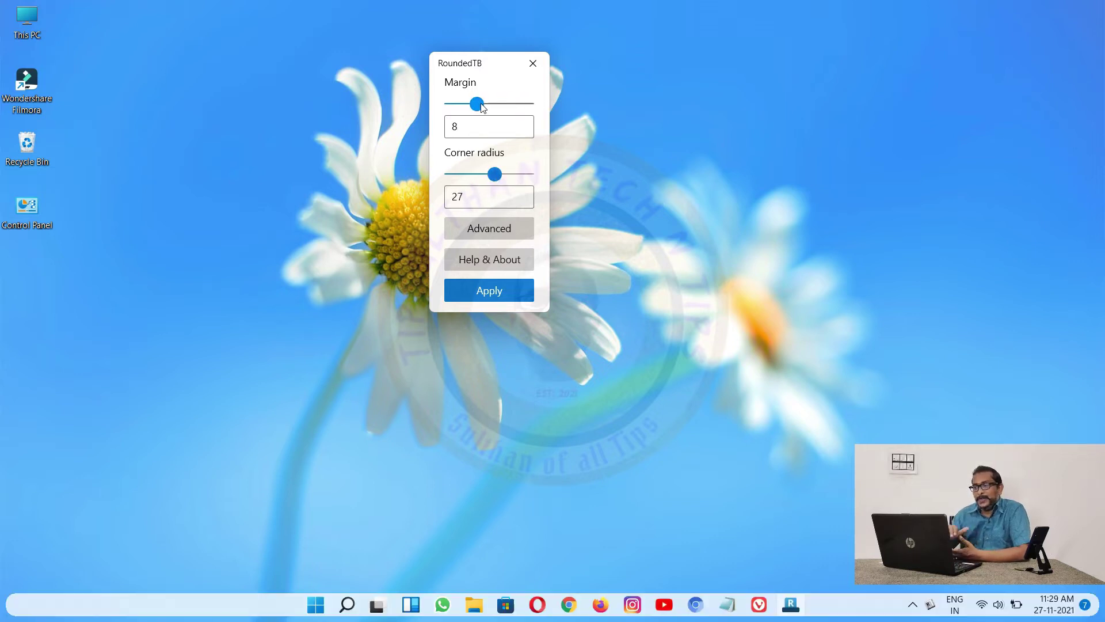
Step: Expand the advanced RoundedTB options and enable Dynamic mode with the system tray shown
left_click(489, 228)
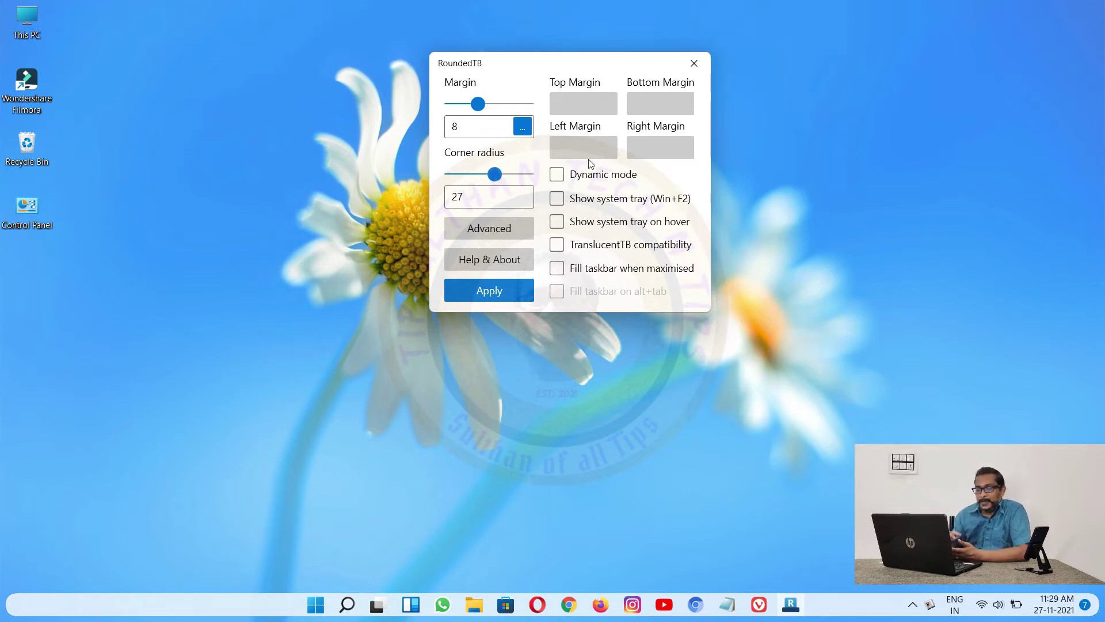
left_click(558, 175)
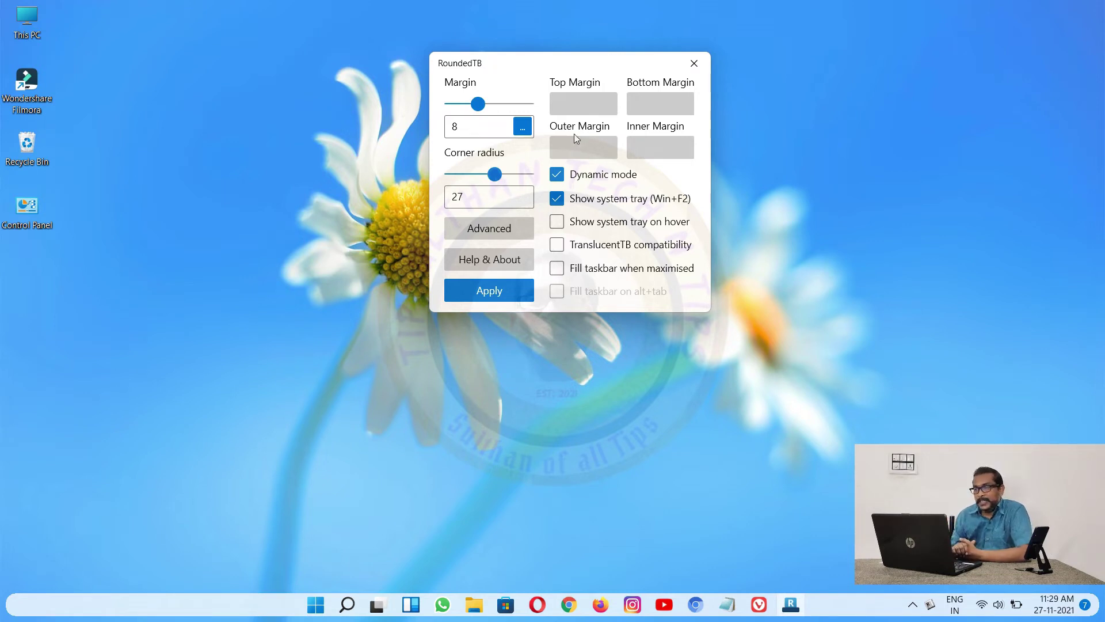
Step: Try the system tray on hover, TranslucentTB compatibility and fill-when-maximised options, leaving each one off
left_click(557, 222)
left_click(557, 221)
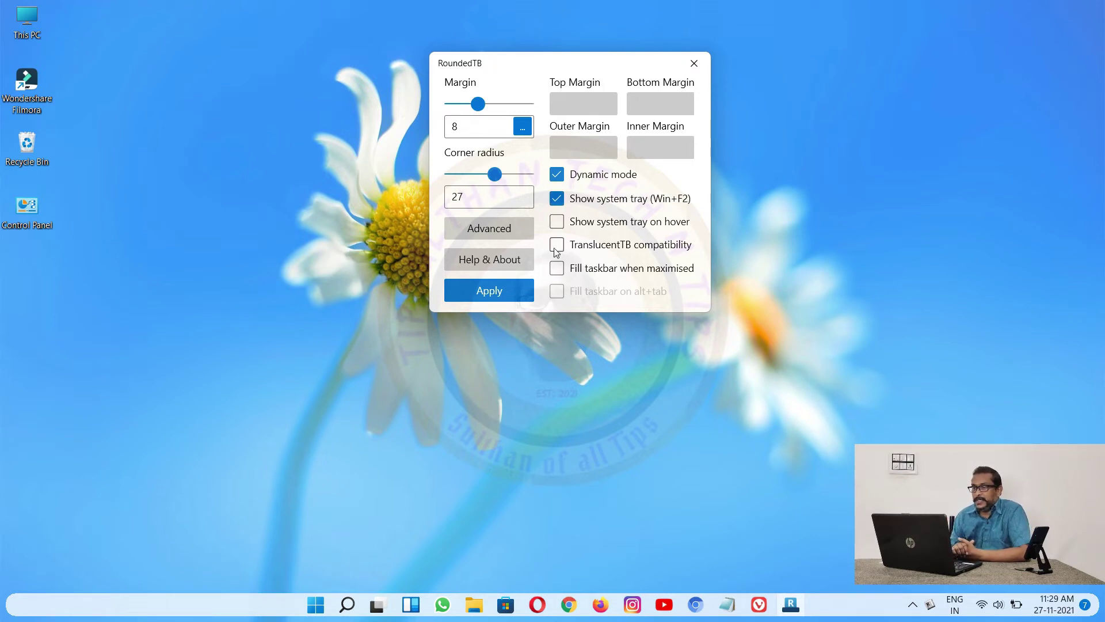
left_click(557, 245)
left_click(376, 342)
left_click(557, 245)
left_click(556, 268)
left_click(556, 269)
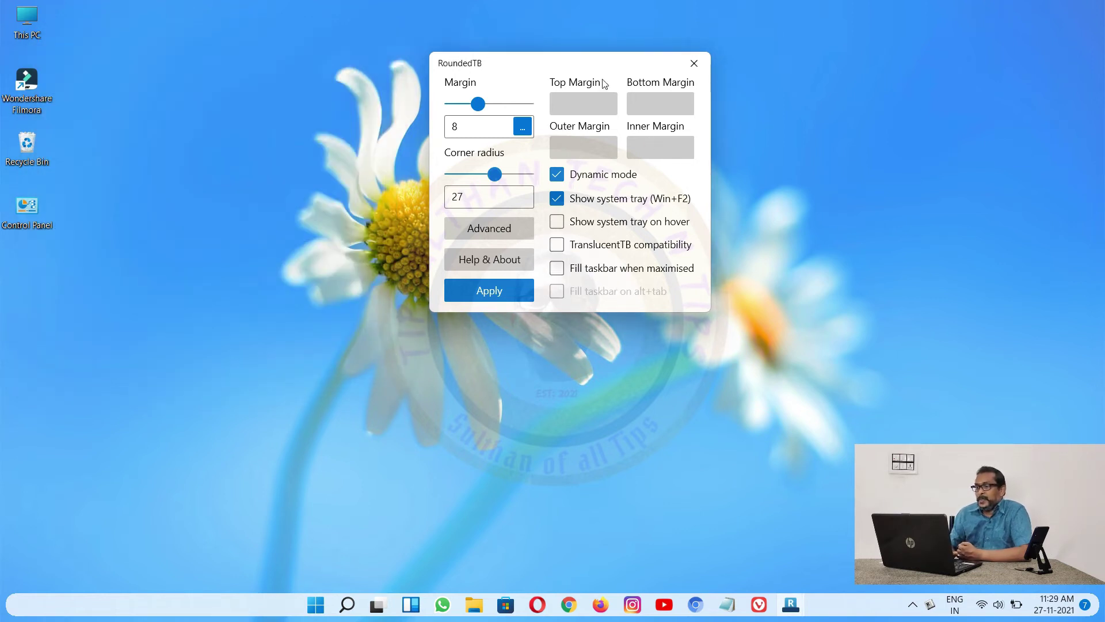
Step: Switch individual margin entry on and off again, and set the uniform taskbar margin to 1
left_click(523, 128)
left_click(524, 128)
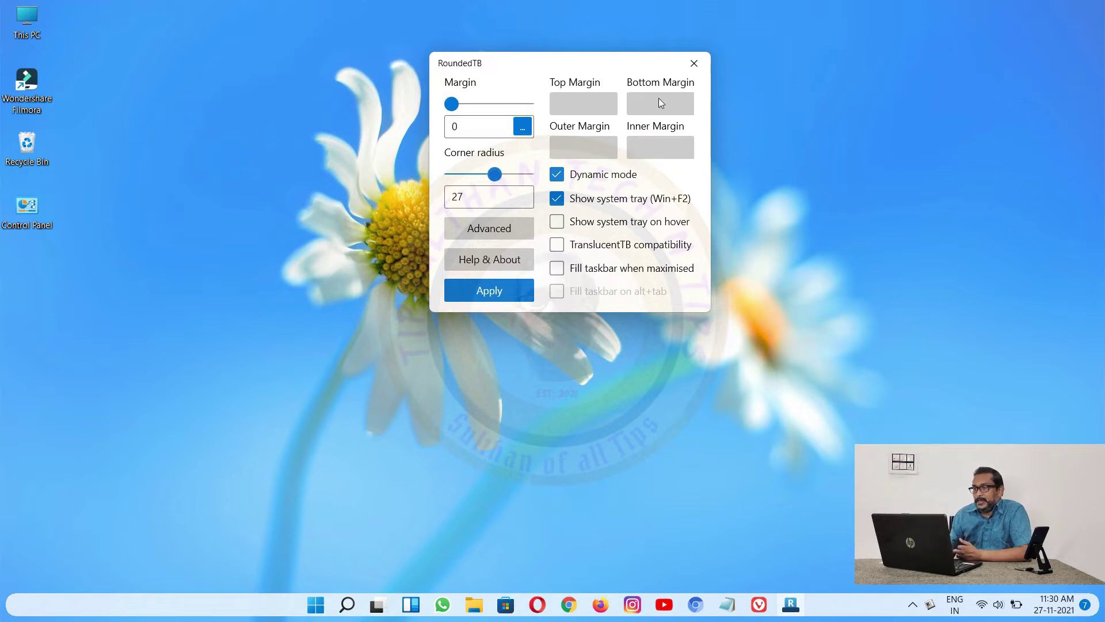
left_click_drag(483, 110, 456, 113)
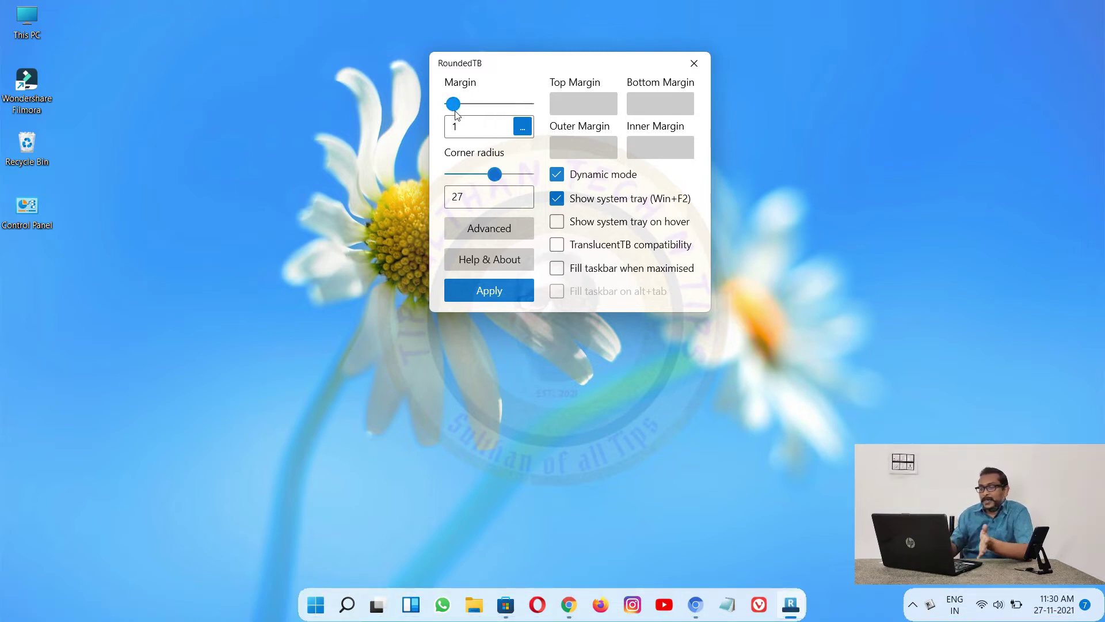
Step: Turn Dynamic mode off and back on, and set the taskbar margin to 6
left_click(559, 174)
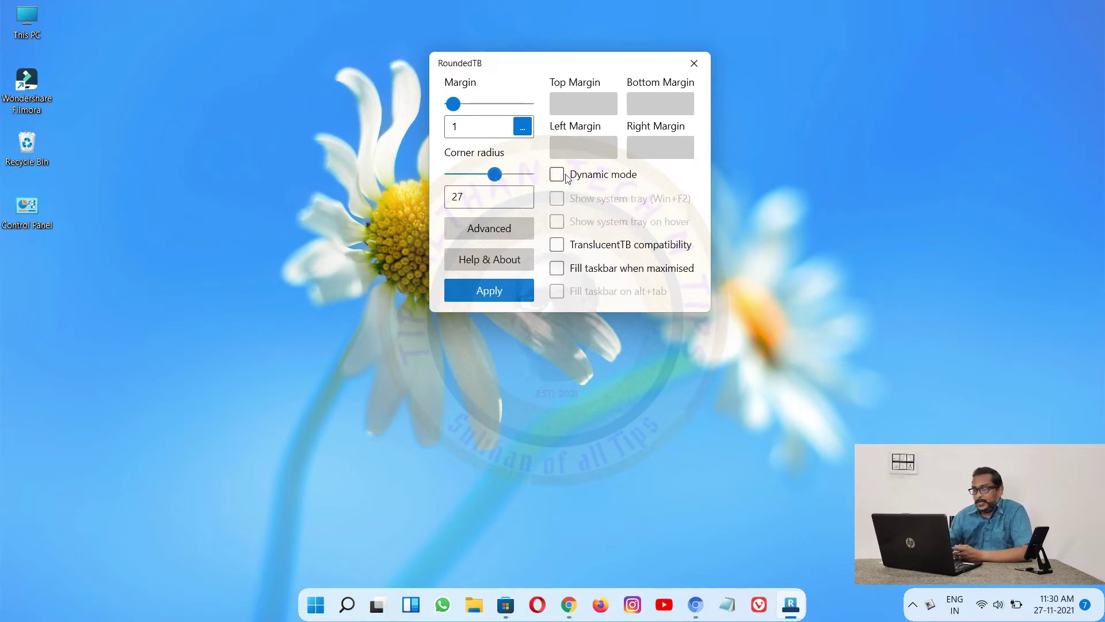
left_click(558, 176)
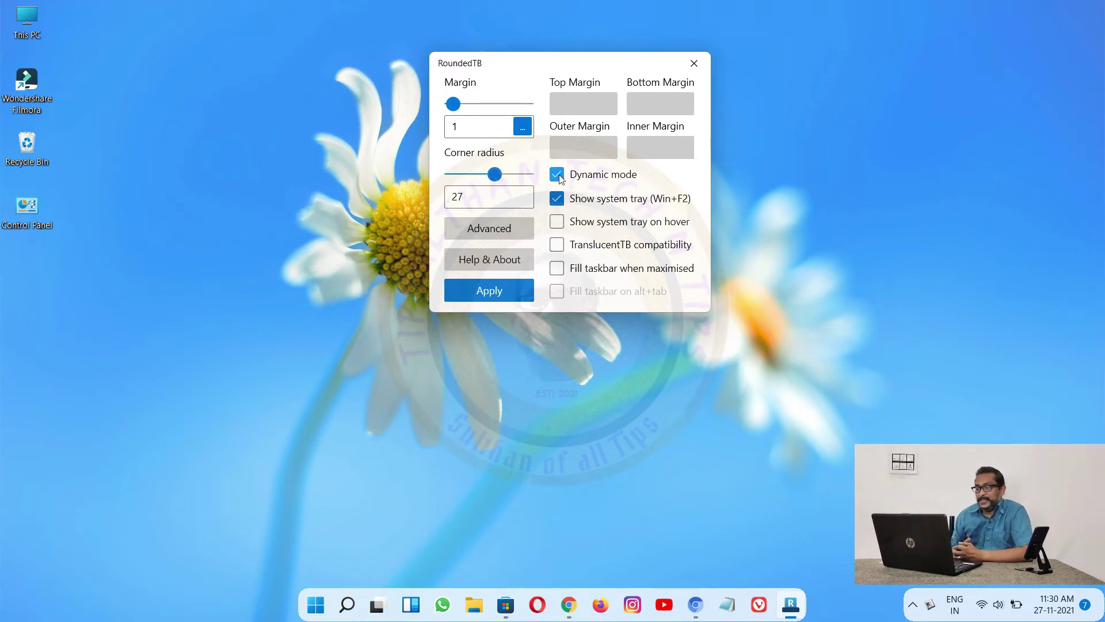
left_click_drag(453, 103, 476, 107)
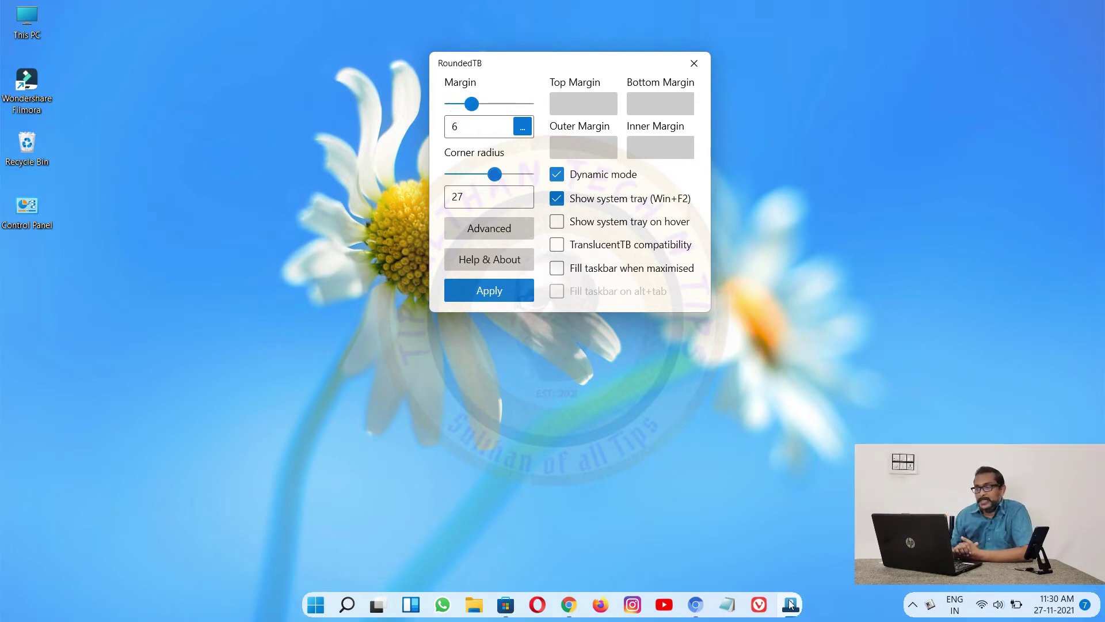
Step: Turn off Dynamic mode and switch to individual margin entry, with the advanced options collapsed and expanded again
left_click(557, 199)
left_click(557, 175)
left_click(522, 126)
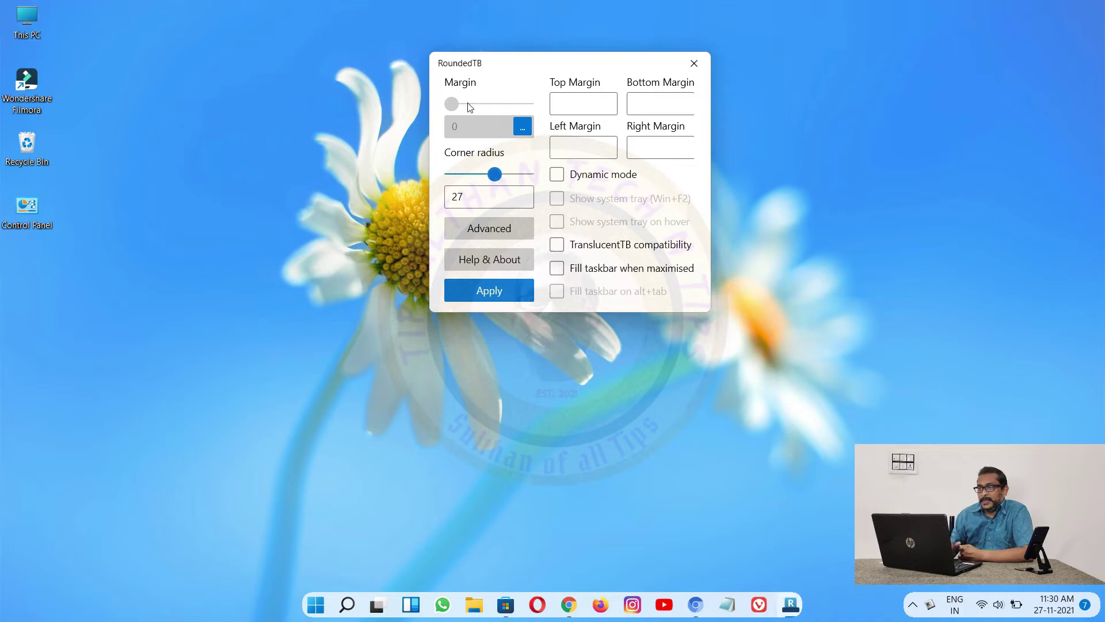
left_click(471, 231)
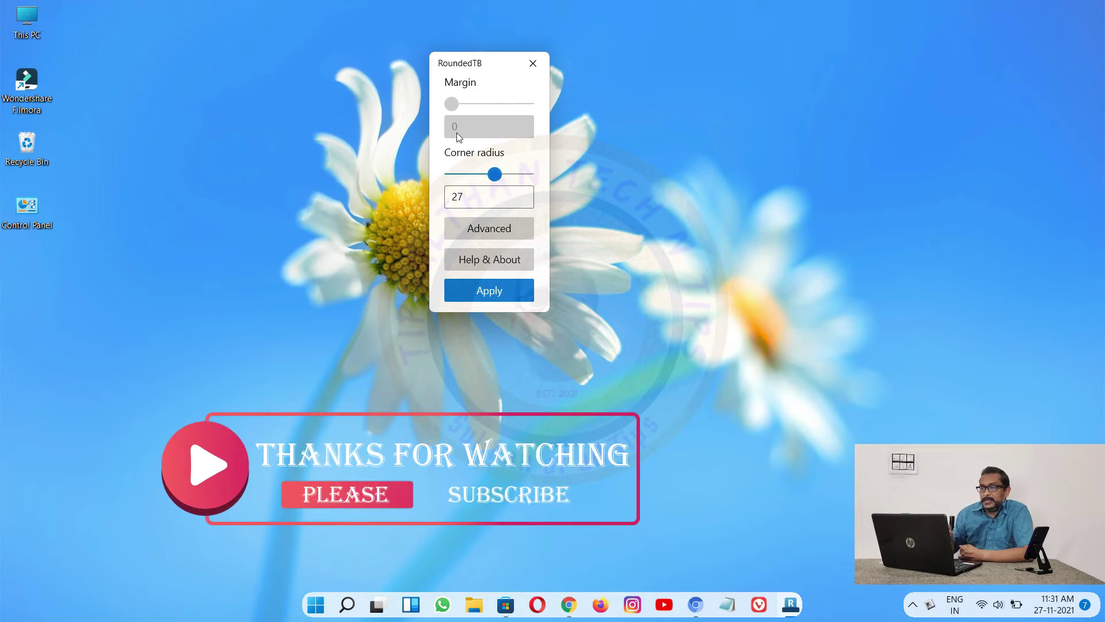
left_click(485, 236)
Step: Enable Dynamic mode with the system tray hidden, and return to a uniform taskbar margin of 5
left_click(557, 175)
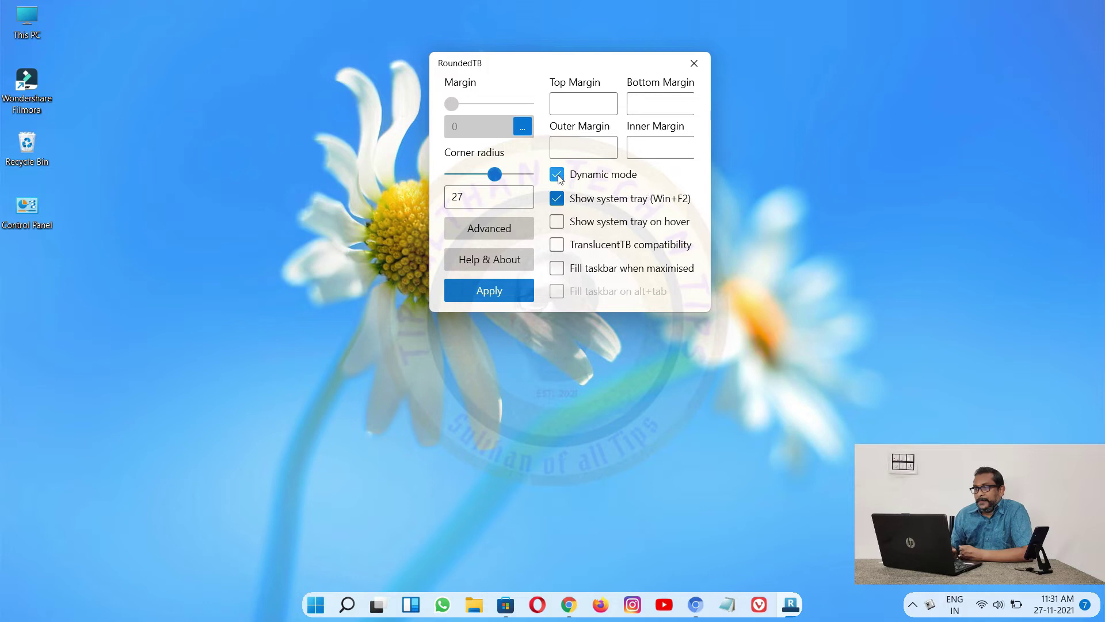
left_click(555, 202)
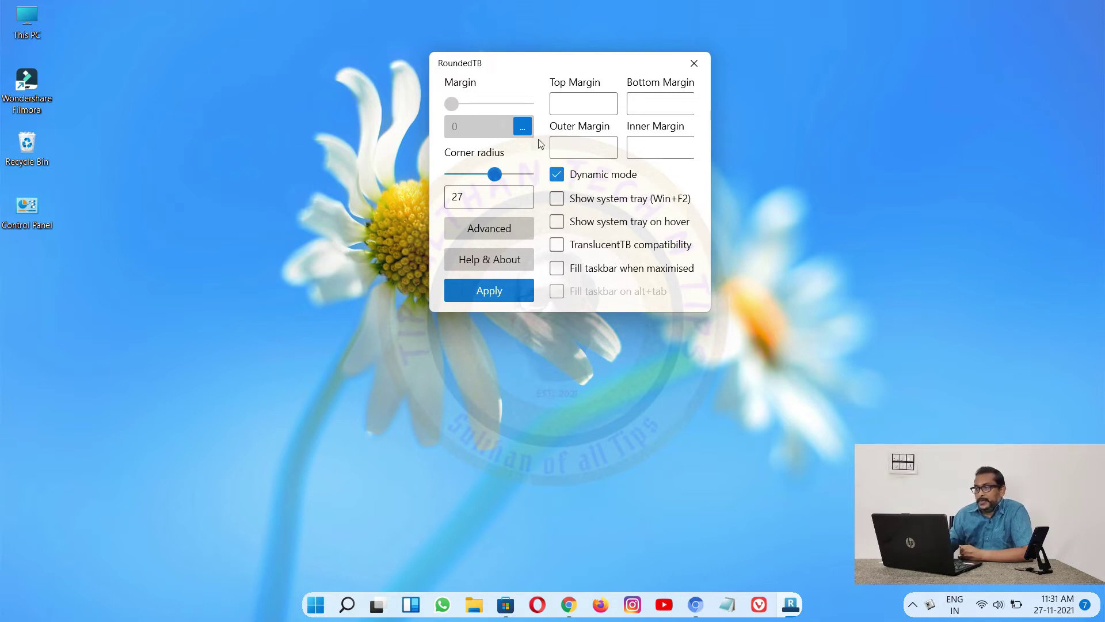
left_click(522, 128)
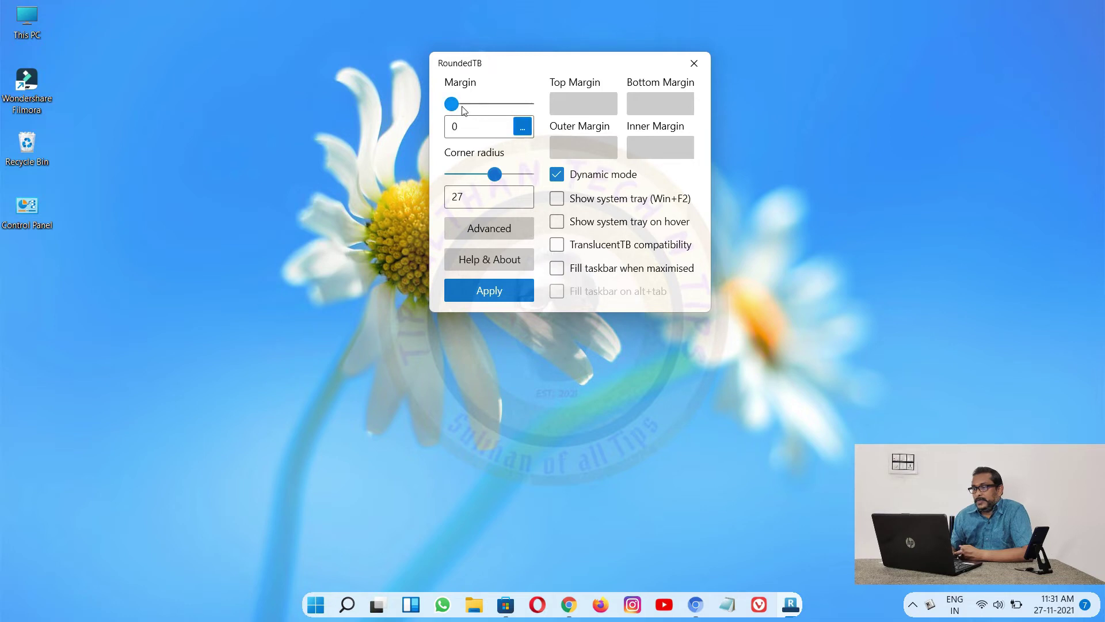
left_click_drag(452, 107, 480, 108)
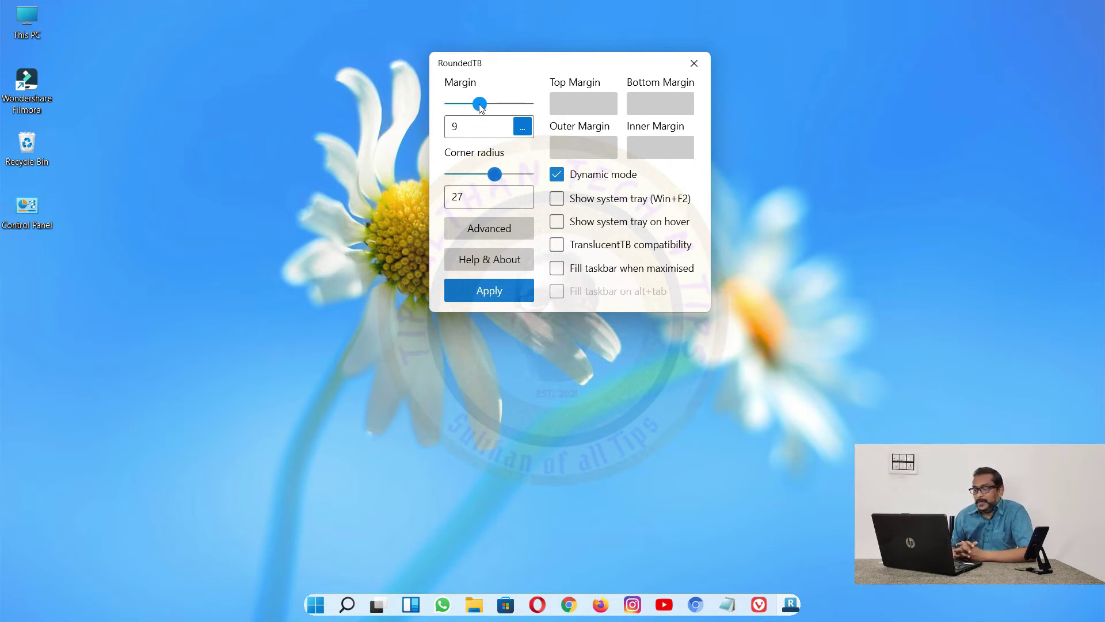
left_click_drag(481, 106, 466, 106)
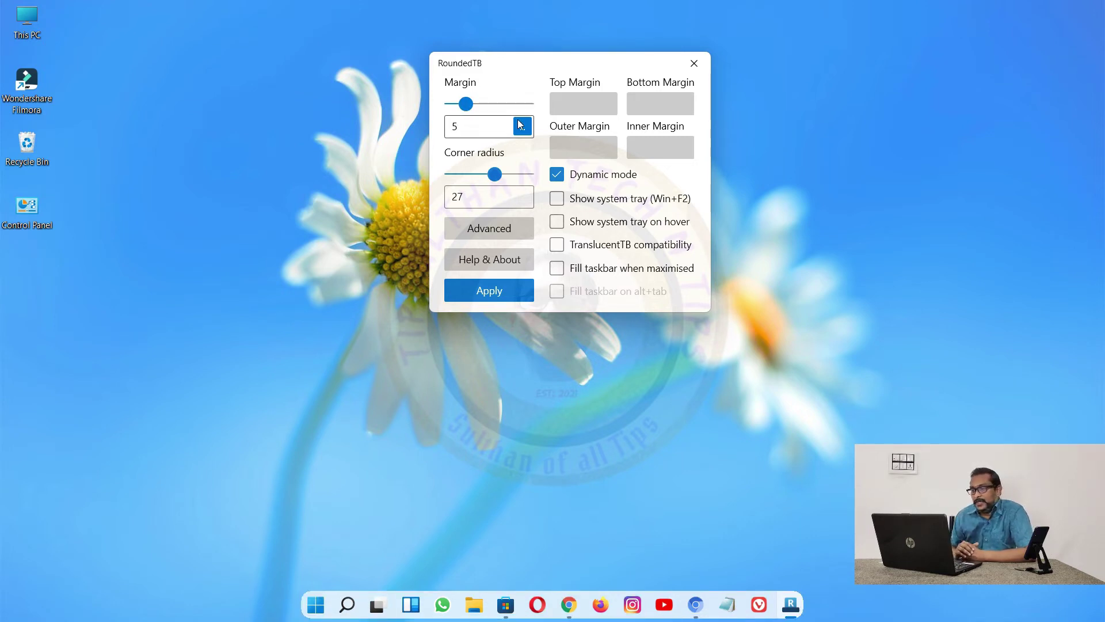
Step: Try switching the taskbar margin between uniform and individual per-side entry
left_click(522, 128)
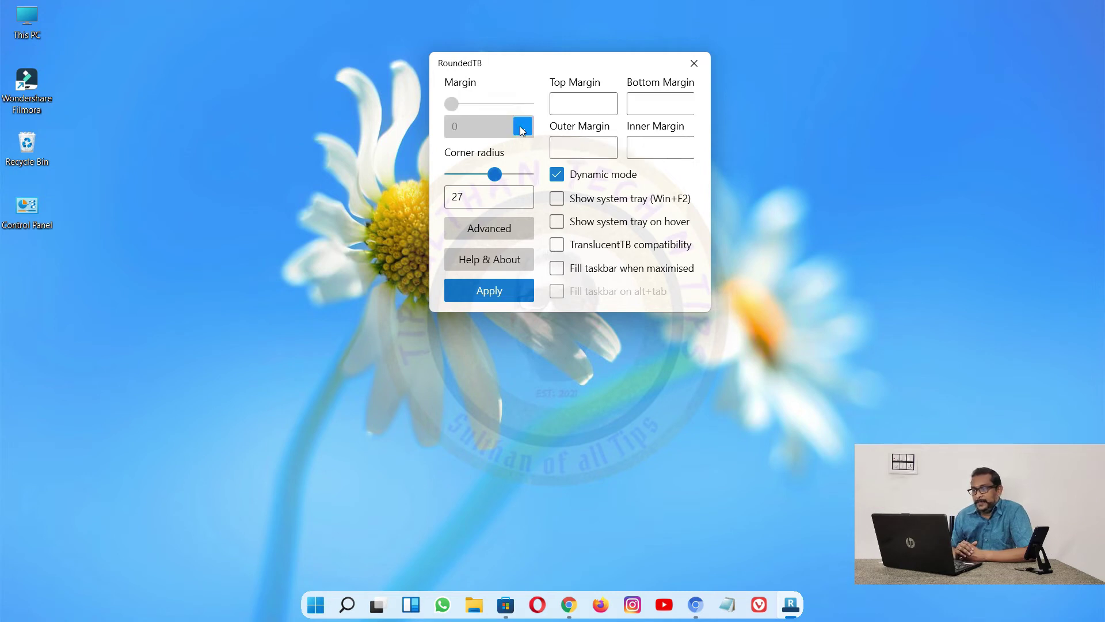
left_click(521, 128)
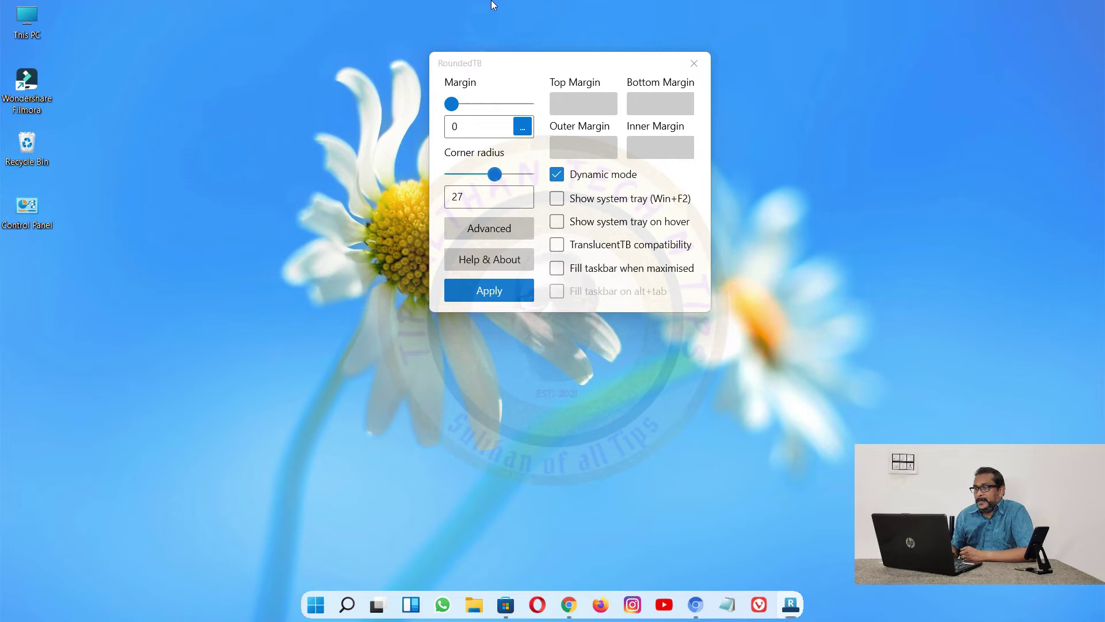
left_click(524, 128)
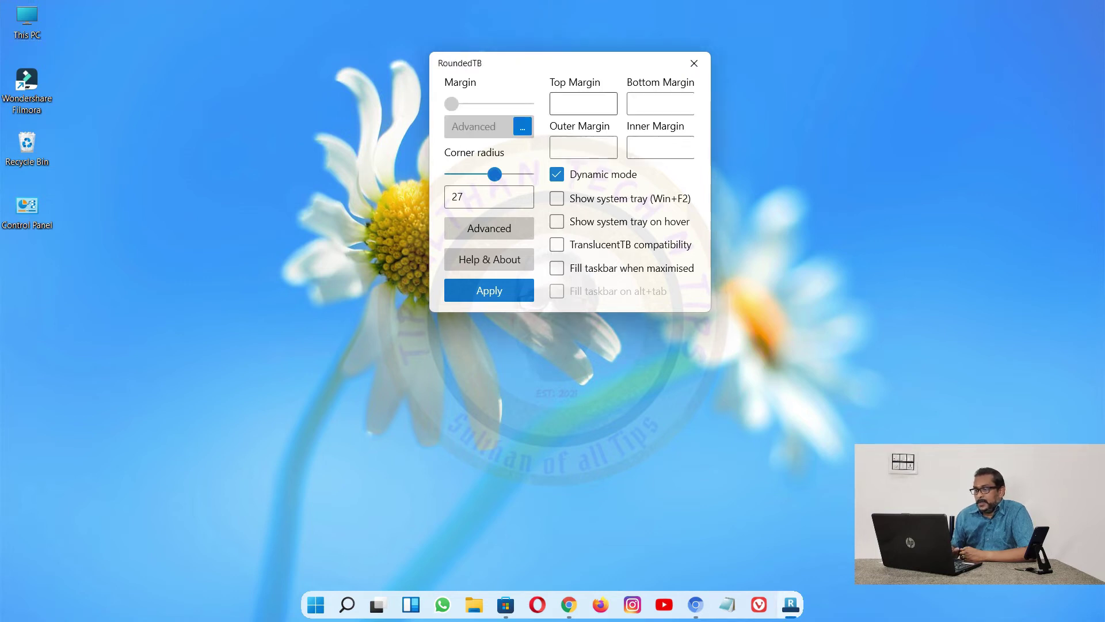
Step: Turn off Dynamic mode and return the taskbar to a single uniform margin
left_click(558, 199)
left_click(557, 174)
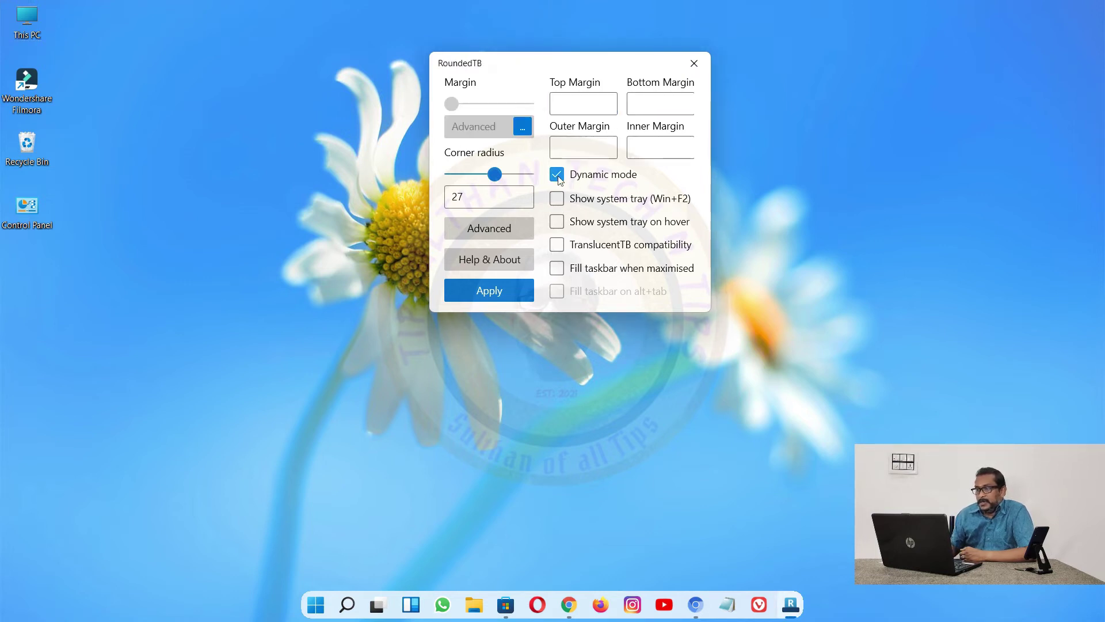
left_click(522, 127)
Step: Set the taskbar margin to 6 and the corner radius to 31, and apply the settings
left_click_drag(455, 106, 485, 102)
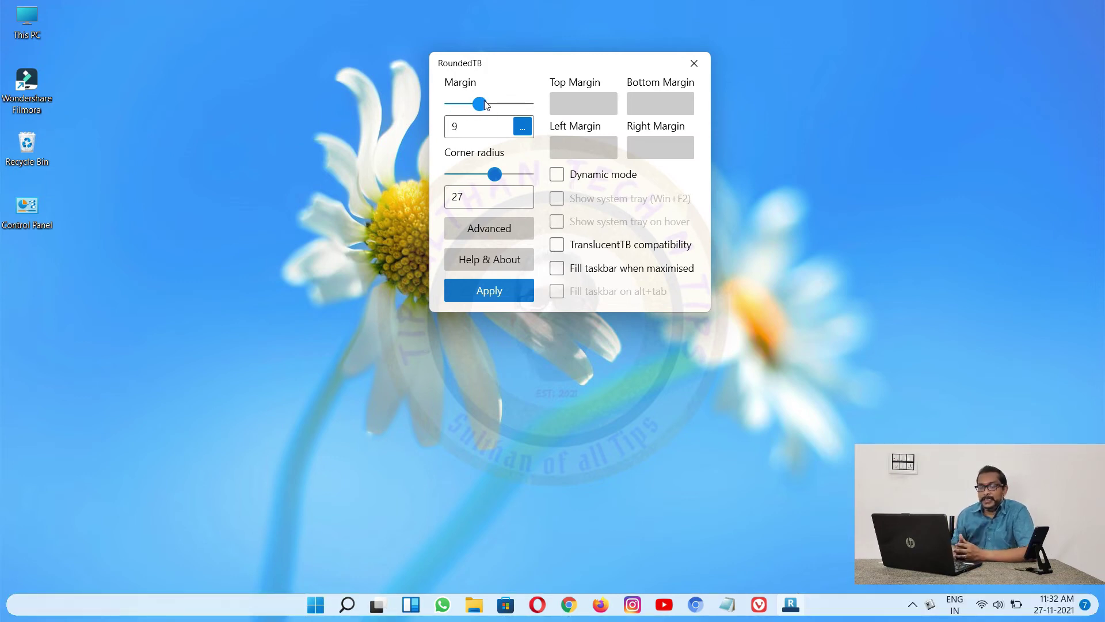
mouse_move(494, 174)
left_mouse_down()
mouse_move(484, 177)
mouse_move(500, 175)
left_mouse_up()
left_click(519, 288)
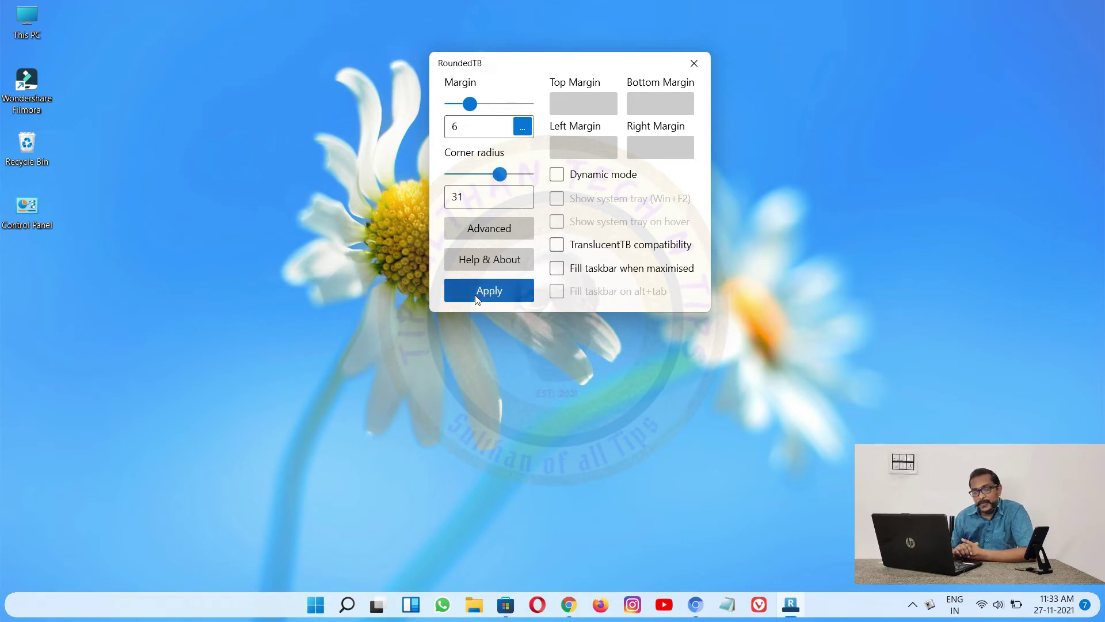
Step: Close the RoundedTB settings window and return to the desktop
left_click(693, 68)
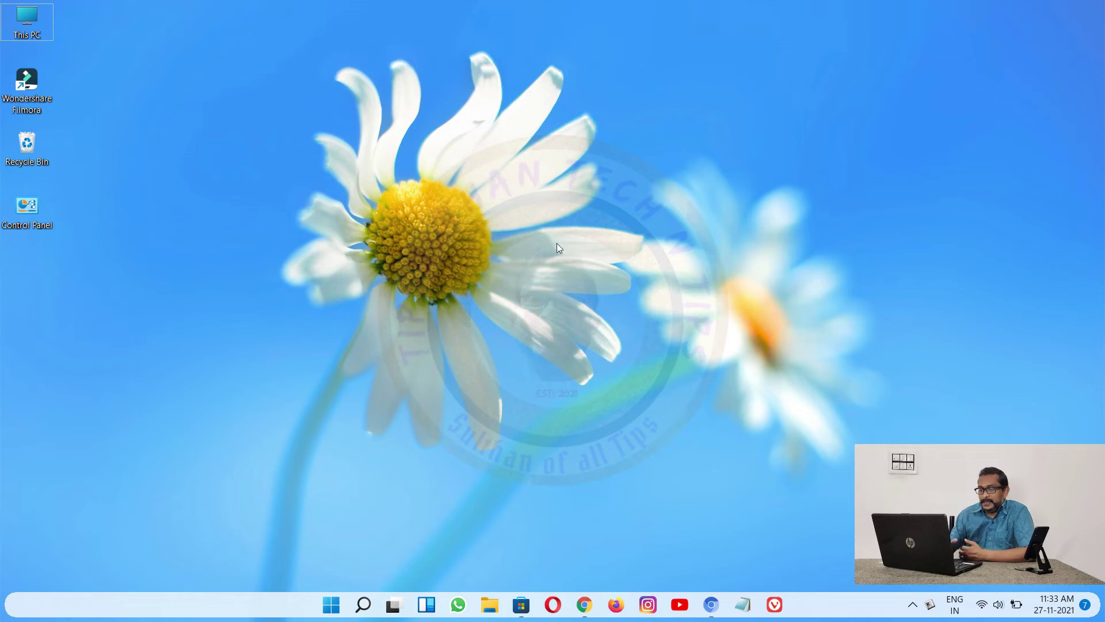
right_click(557, 244)
left_click(581, 247)
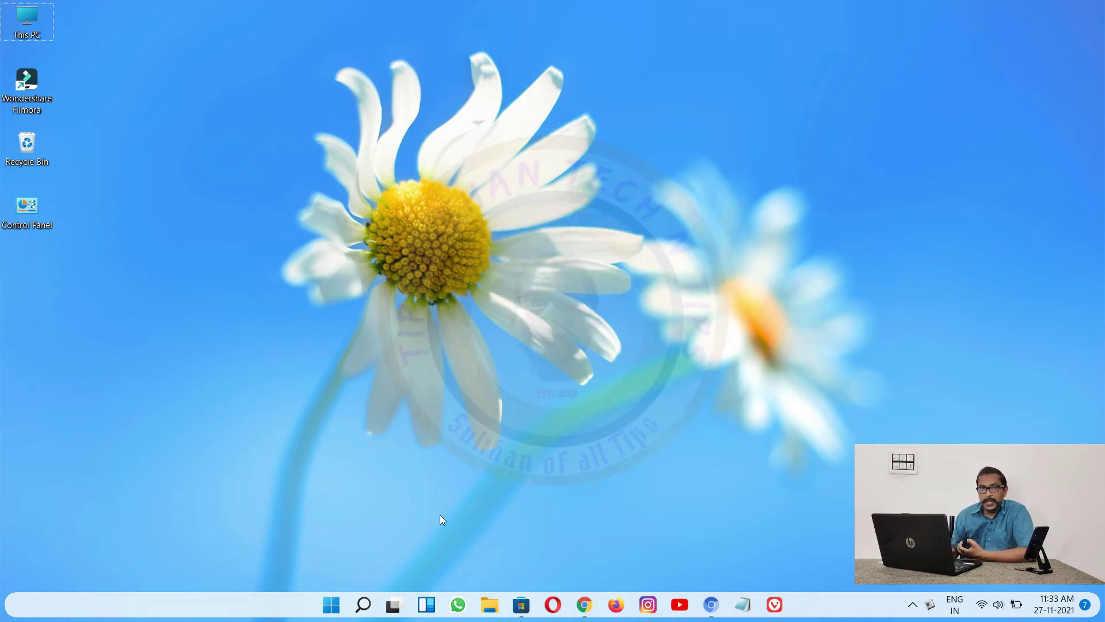
Step: Reopen the RoundedTB settings from the app's Microsoft Store page and close them again
left_click(521, 605)
left_click(233, 295)
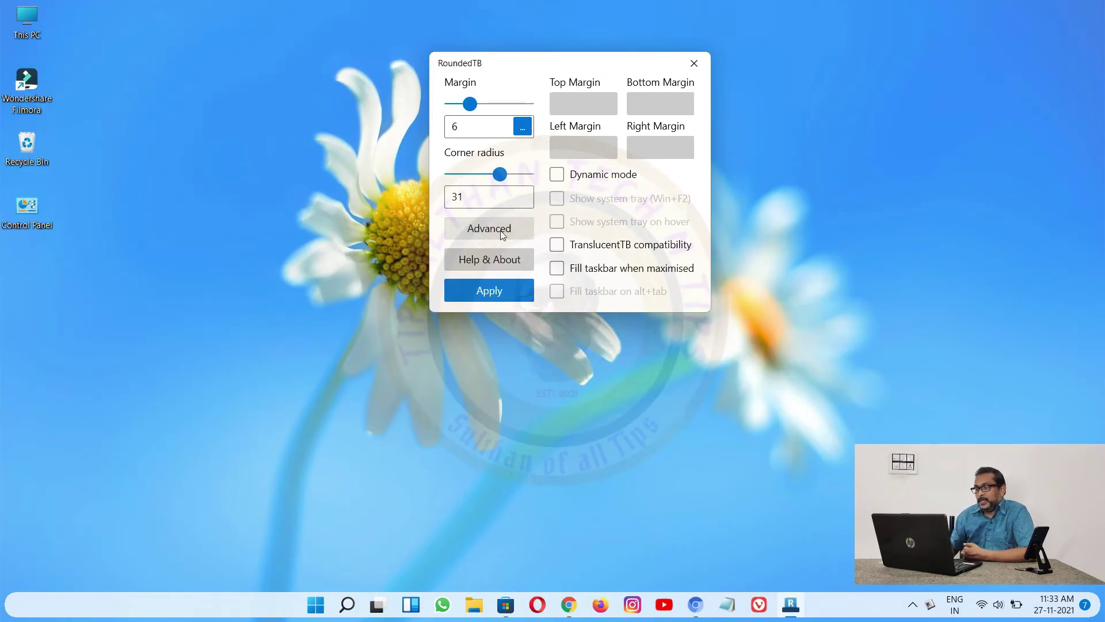
left_click(909, 606)
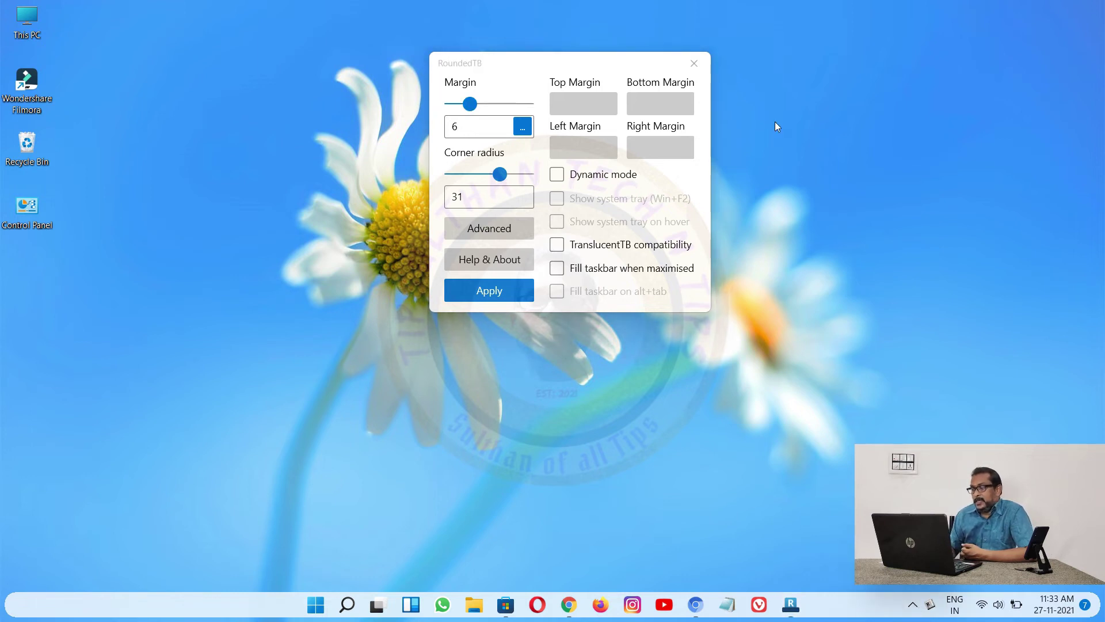
left_click(694, 63)
Step: Check the RoundedTB options among the hidden system tray icons and exit the running RoundedTB app
left_click(911, 605)
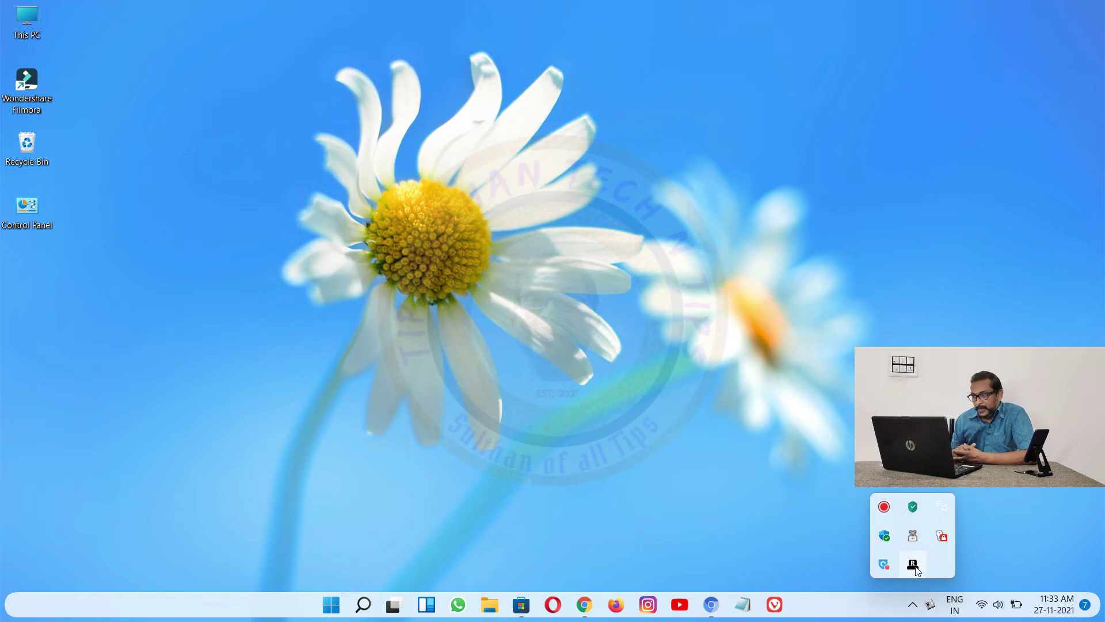
right_click(914, 566)
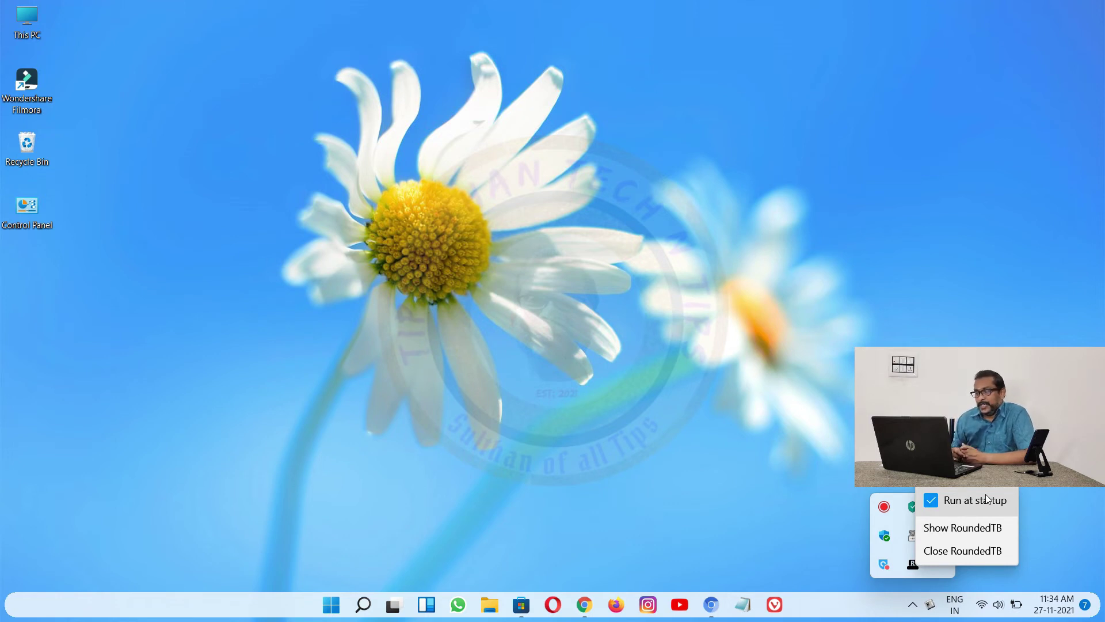
left_click(980, 555)
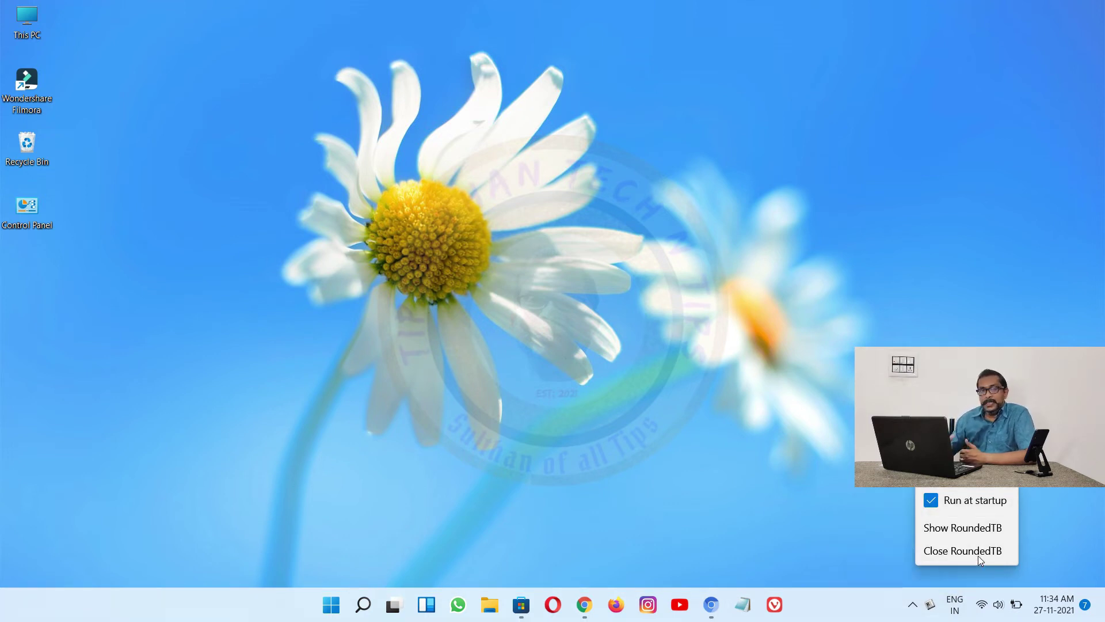
Step: Close RoundedTB from its system tray options, then check the hidden tray icons and return to the desktop
left_click(978, 553)
left_click(912, 604)
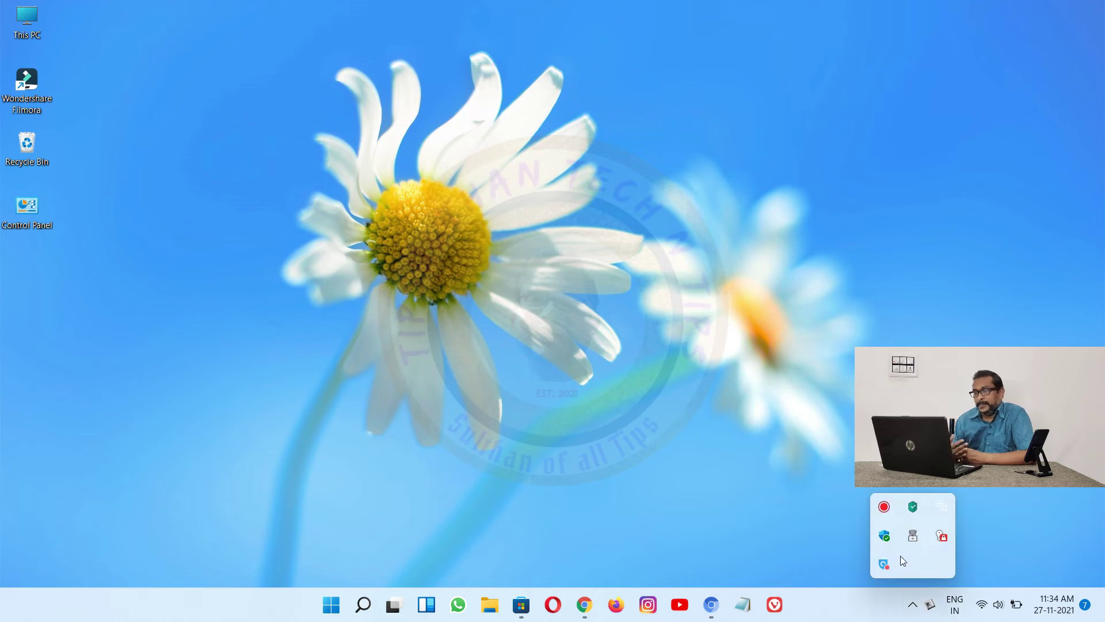
left_click(692, 516)
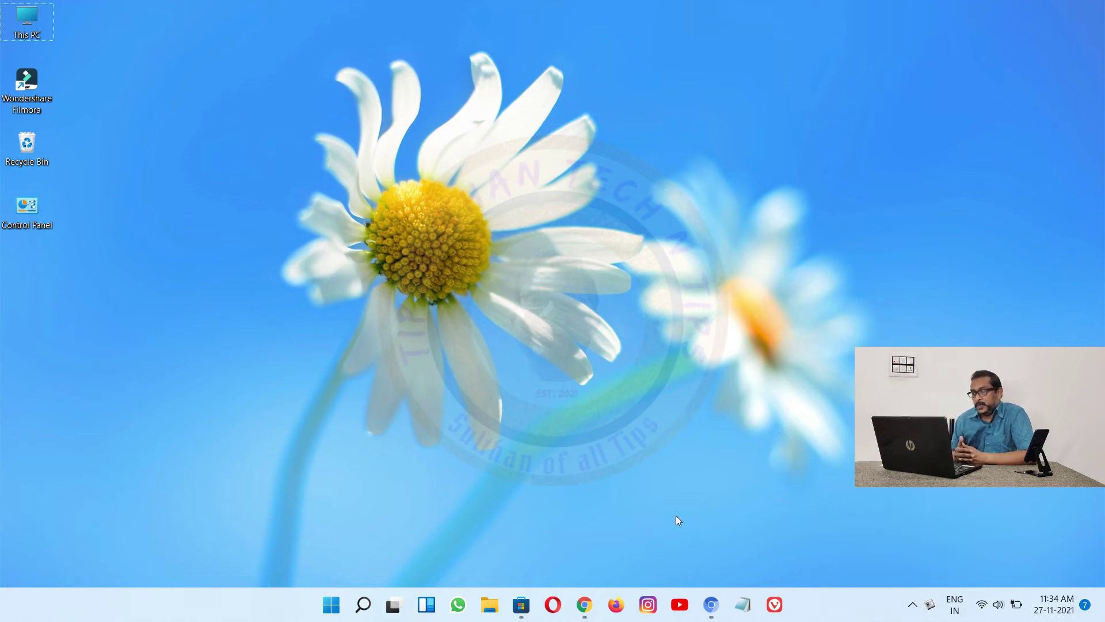
Step: Relaunch RoundedTB from its Microsoft Store page, minimise the store and bring up the RoundedTB settings
left_click(522, 605)
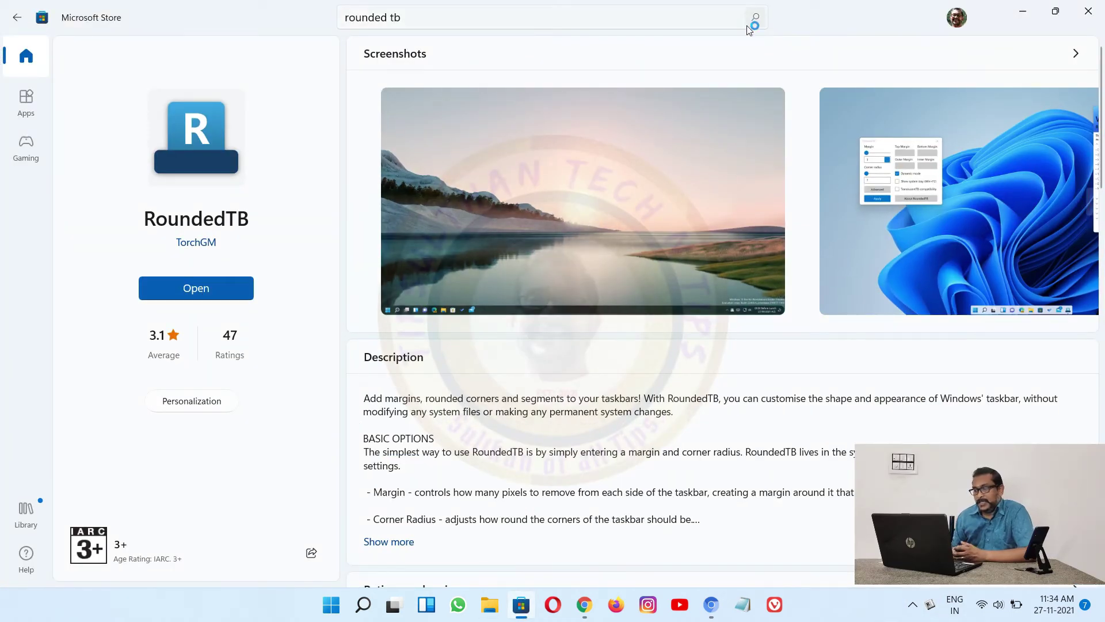
left_click(1024, 6)
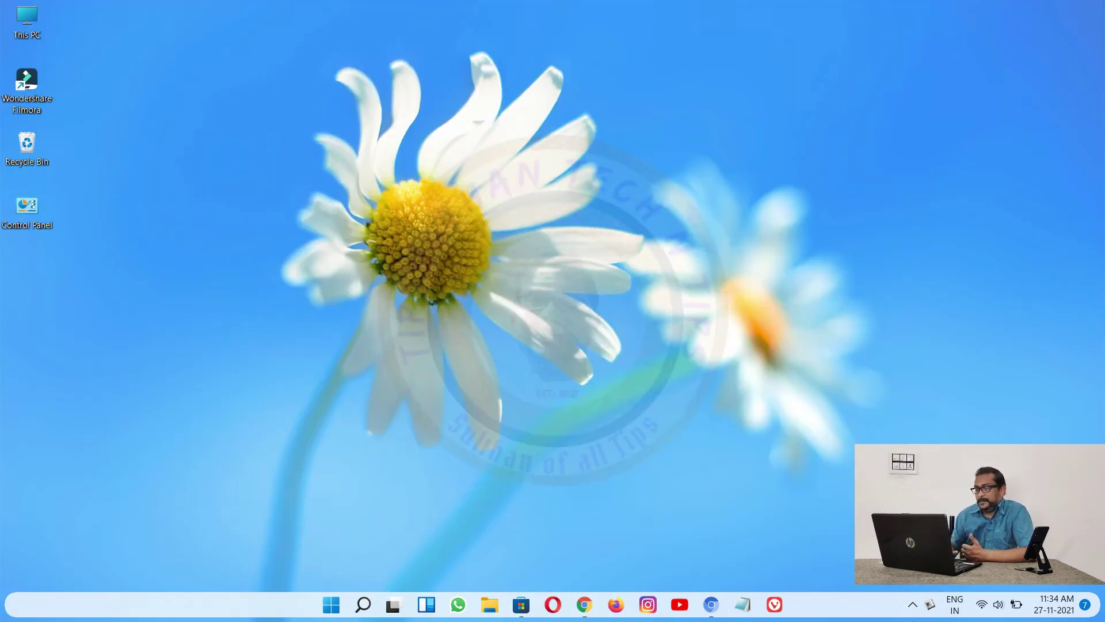
key("Tab")
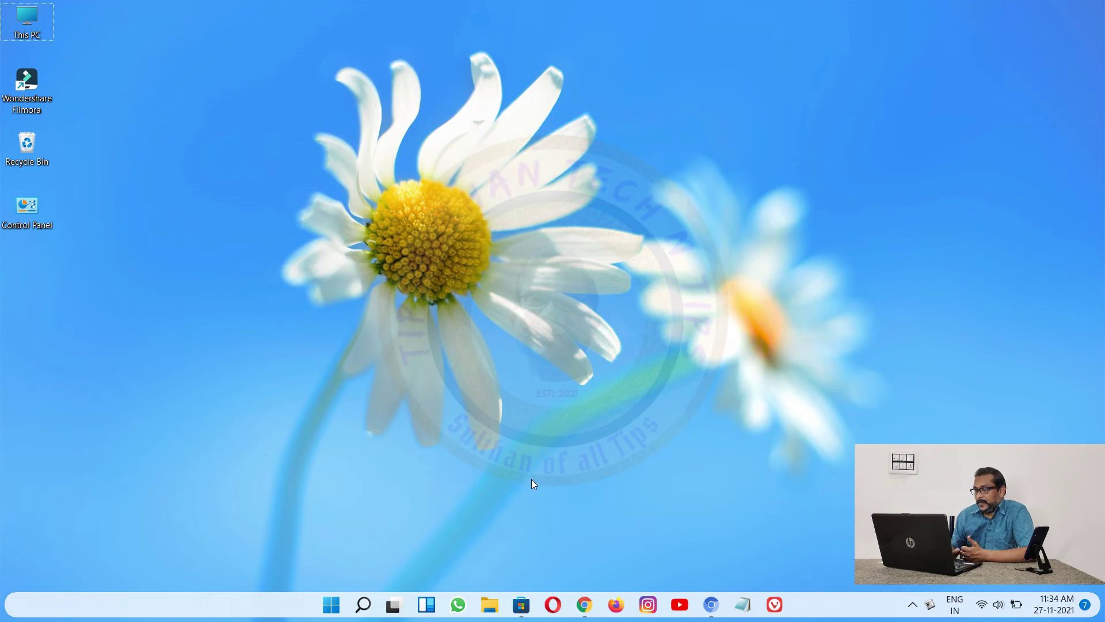
key("Tab")
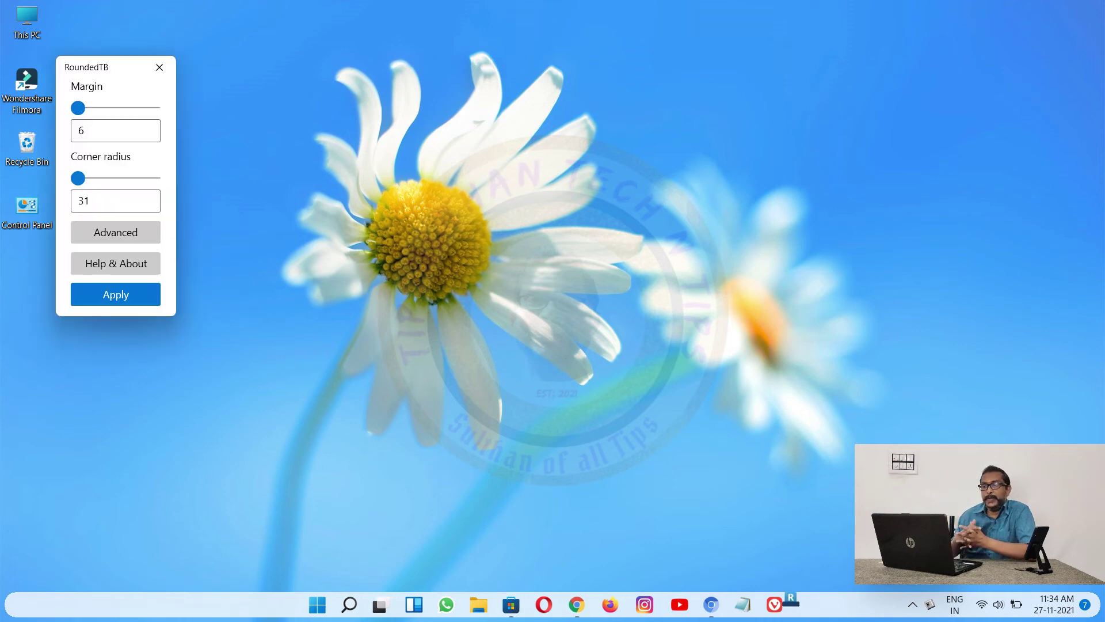
Step: Set the taskbar margin to 5 in the RoundedTB settings
left_click_drag(79, 113, 97, 111)
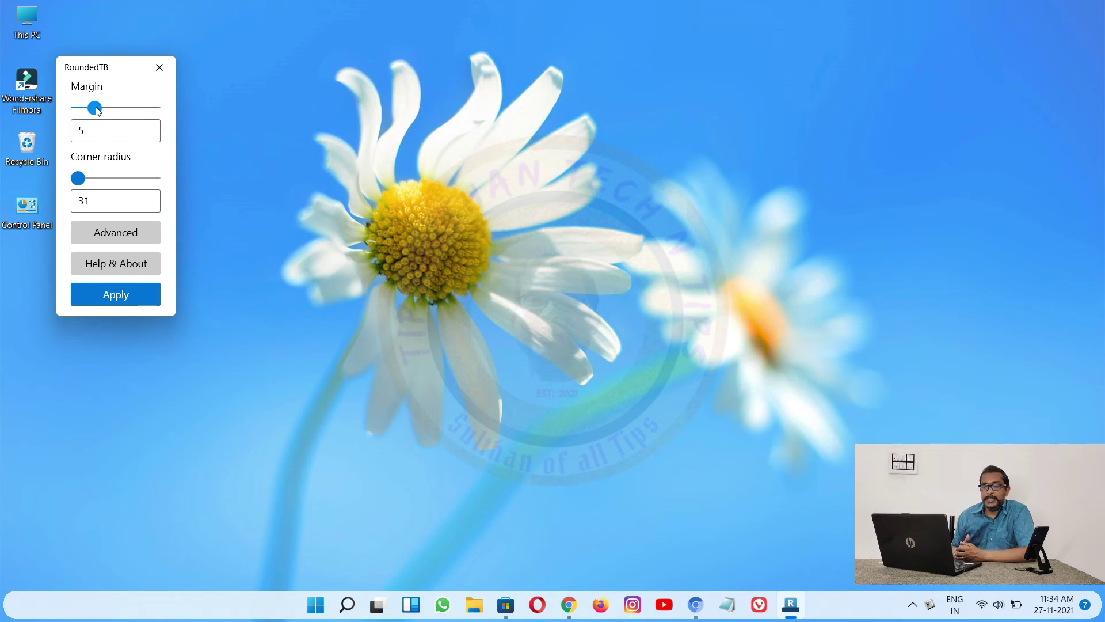